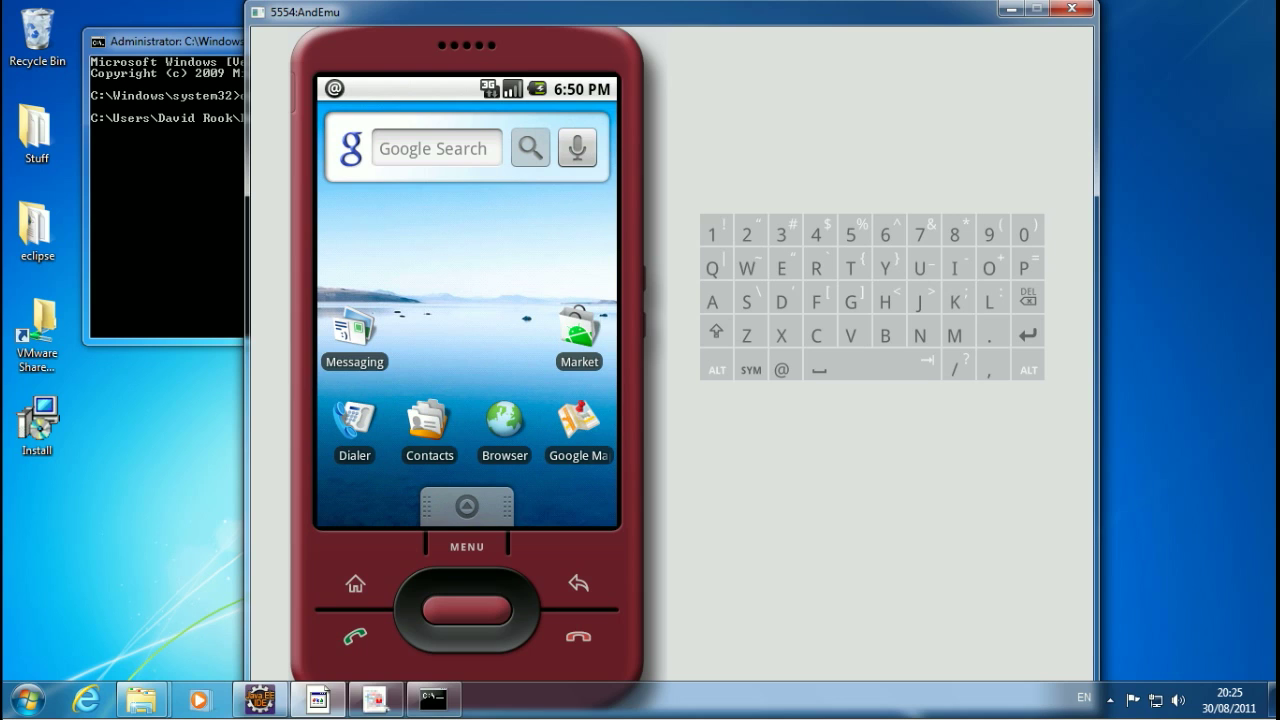
Step: Launch the Pandora app in the Android emulator, then return to the emulator's home screen
{"action": "left_click", "coordinate": [467, 507]}
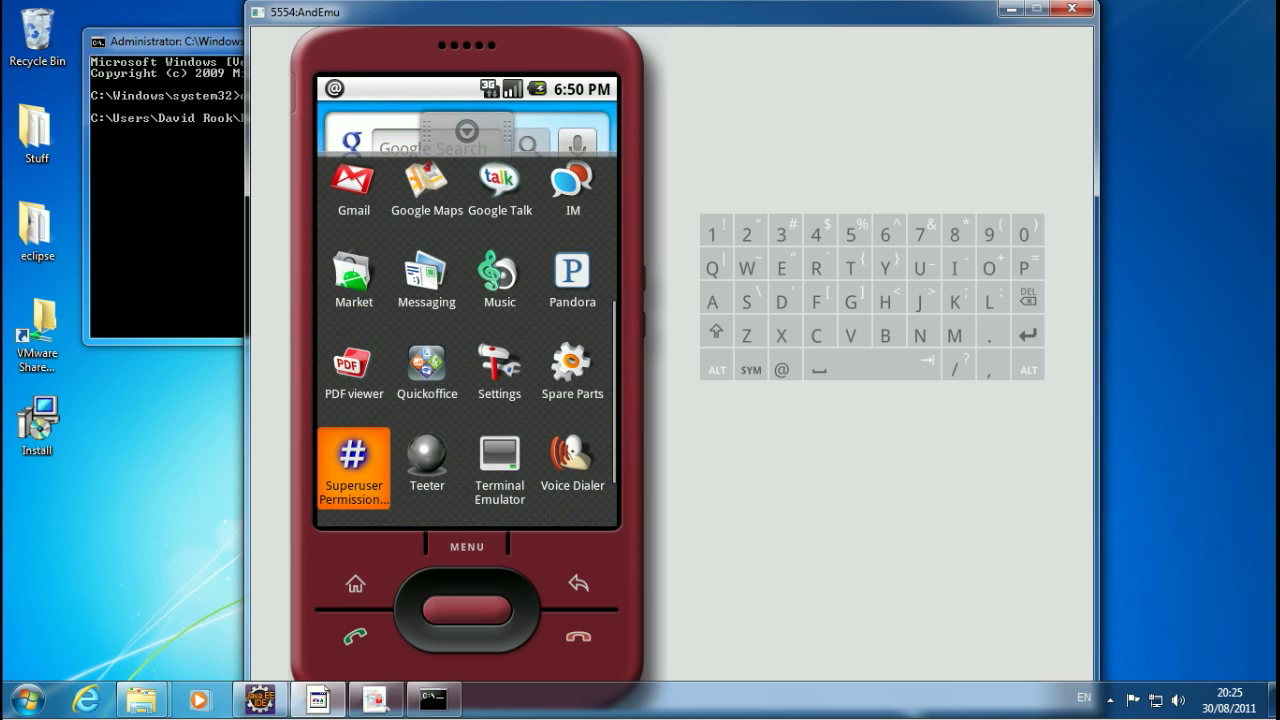
{"action": "key", "text": "Return"}
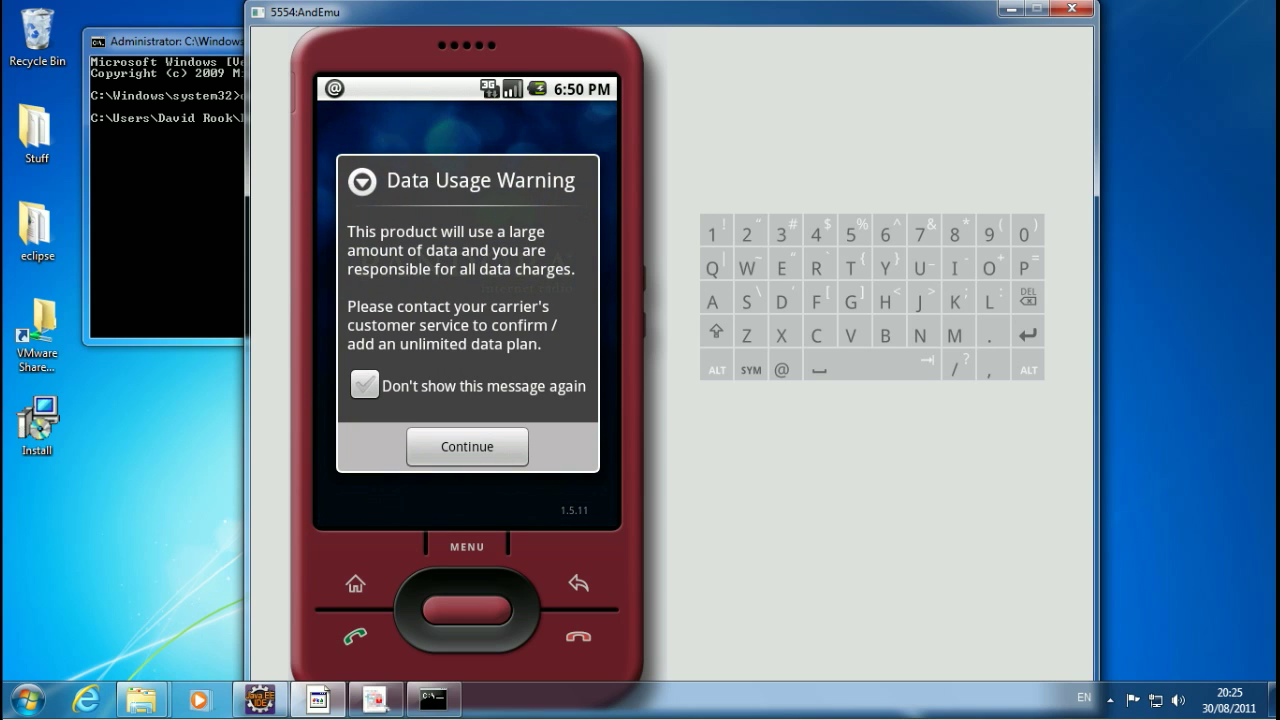
{"action": "left_click", "coordinate": [355, 584]}
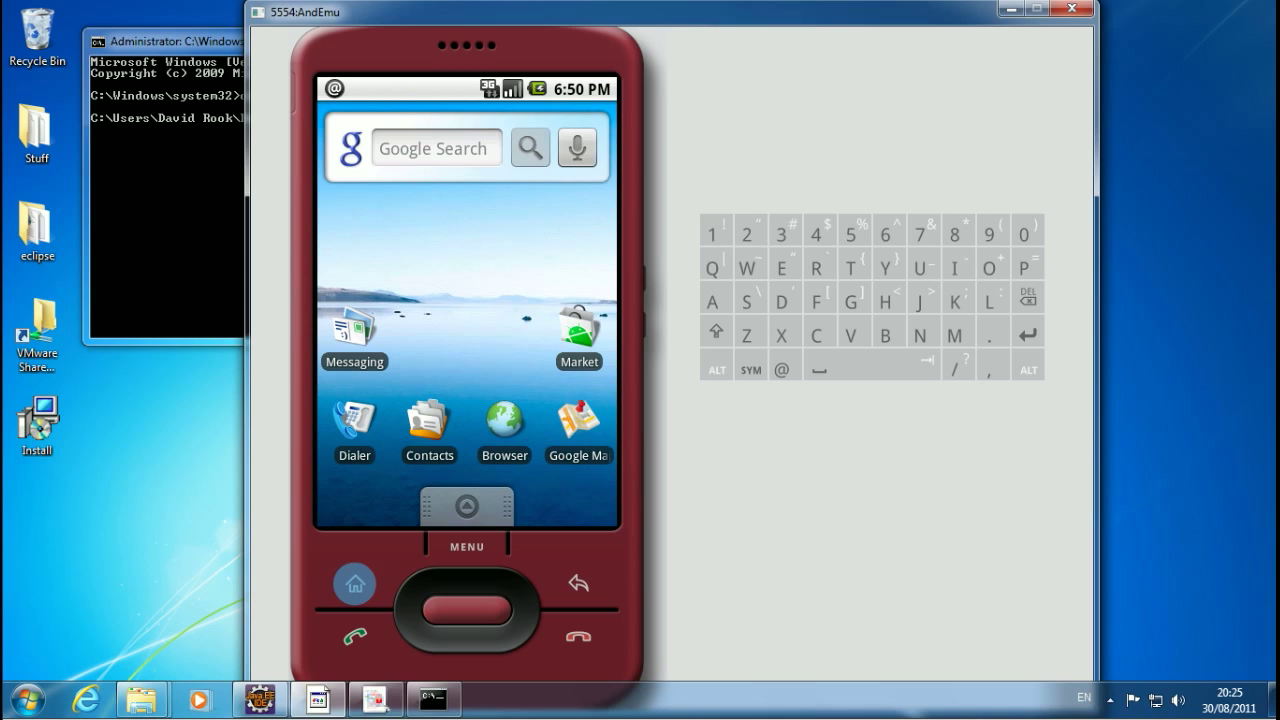
Step: Switch to the command prompt and run adb pull /data/app/com.pandora.android.apk to copy the package from the emulator to the Desktop
{"action": "left_click", "coordinate": [168, 228]}
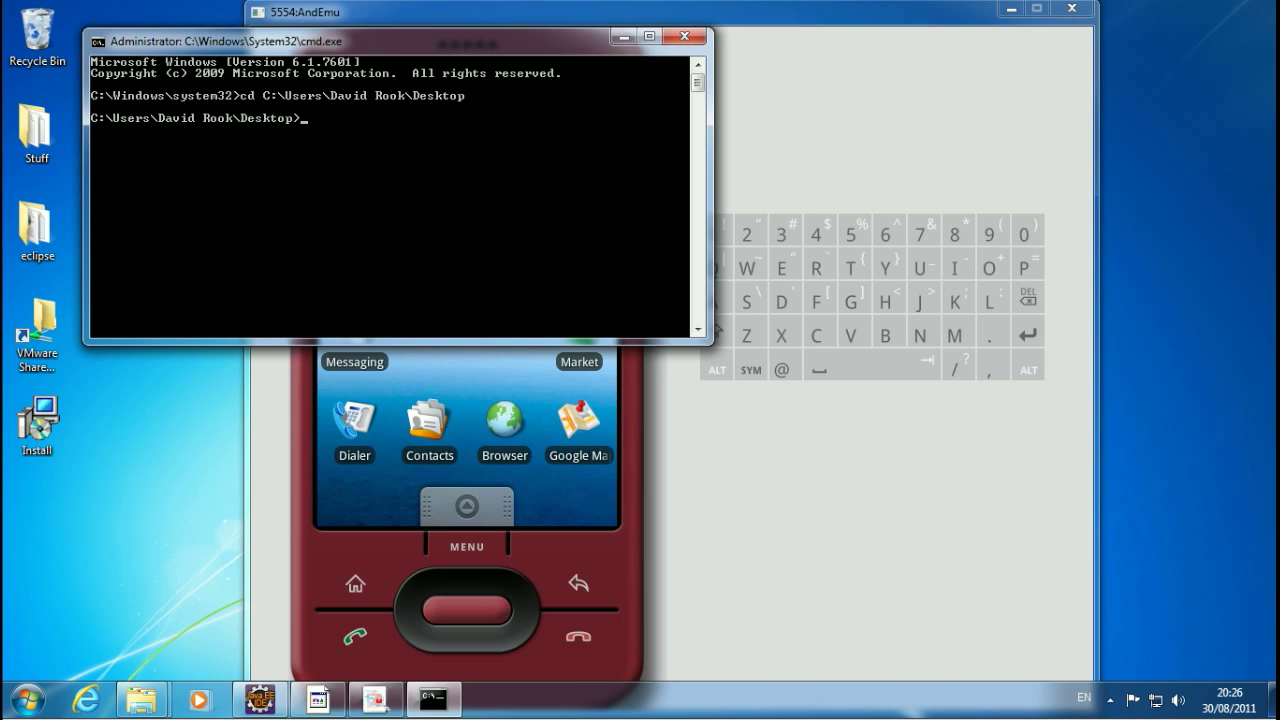
{"action": "type", "text": "adb pull /data/app/"}
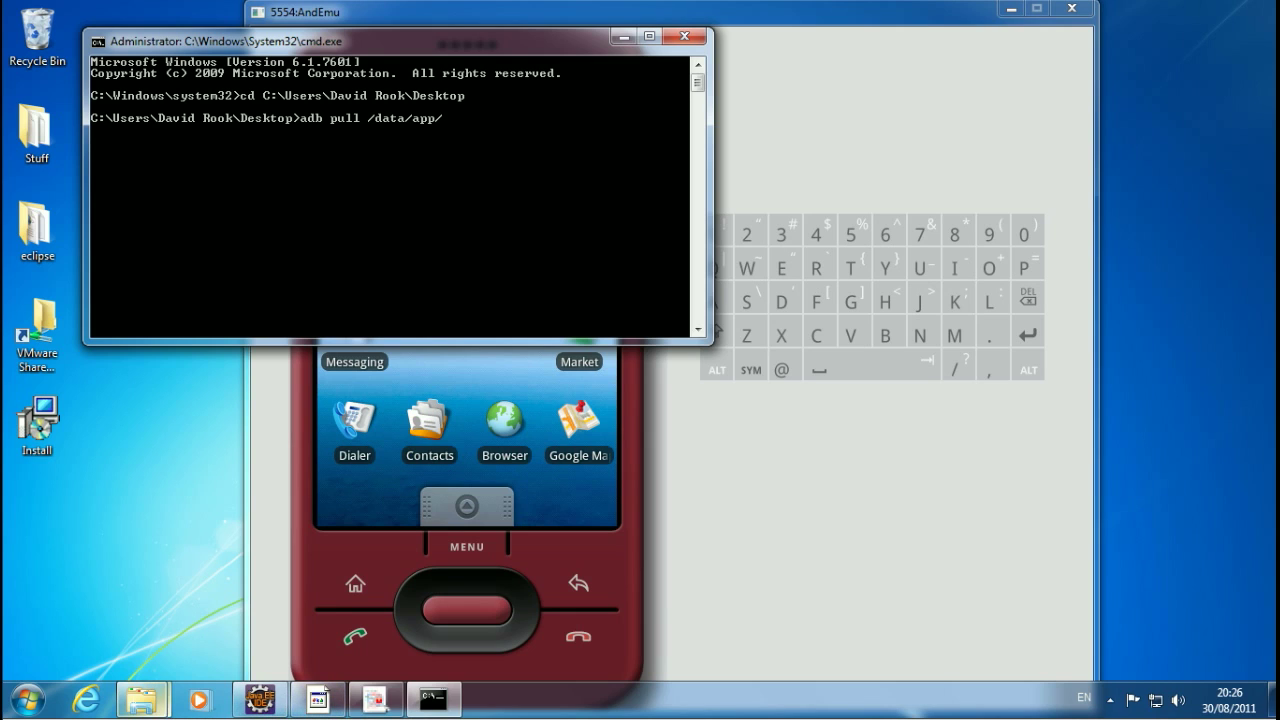
{"action": "left_click", "coordinate": [98, 42]}
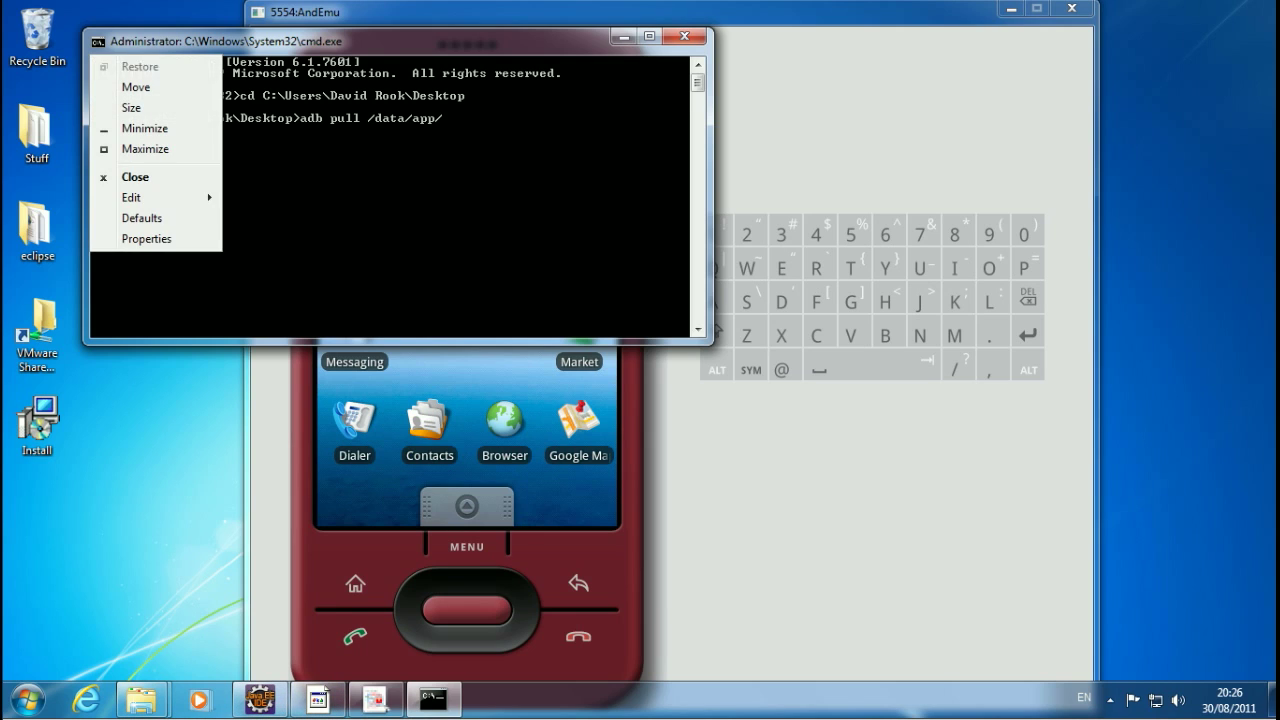
{"action": "mouse_move", "coordinate": [132, 198]}
{"action": "key", "text": "Down"}
{"action": "key", "text": "Down"}
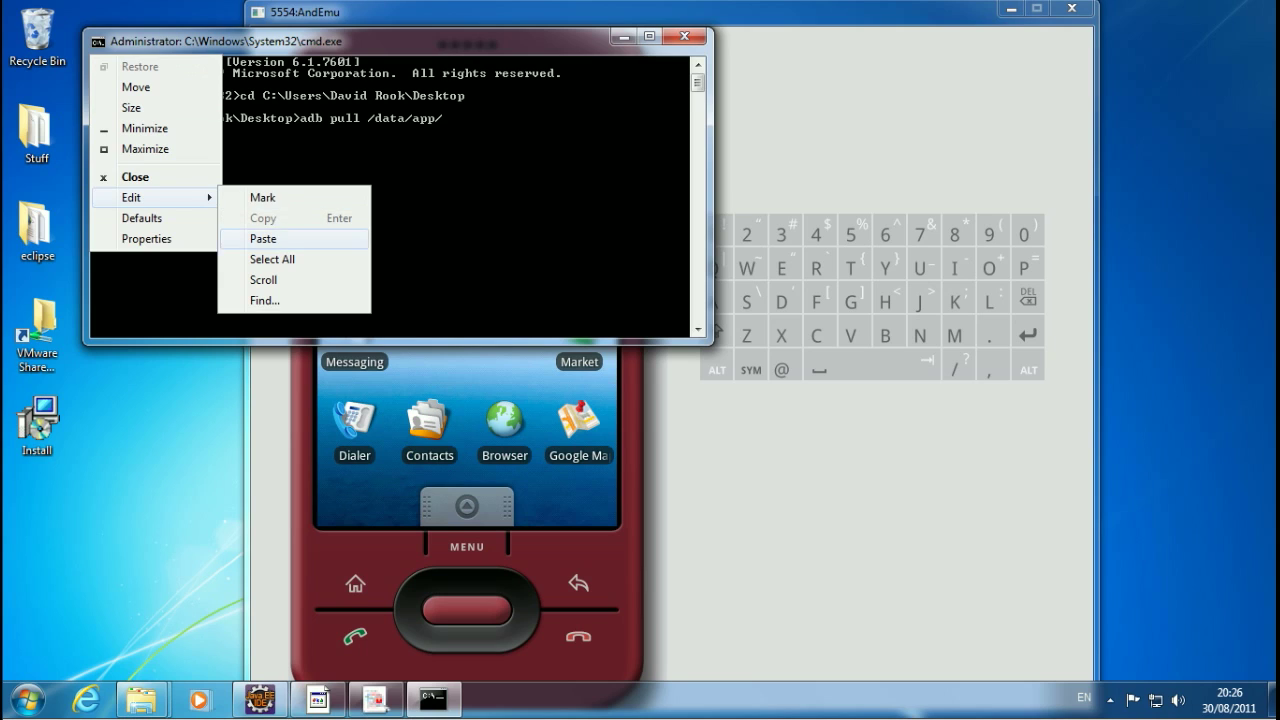
{"action": "key", "text": "Return"}
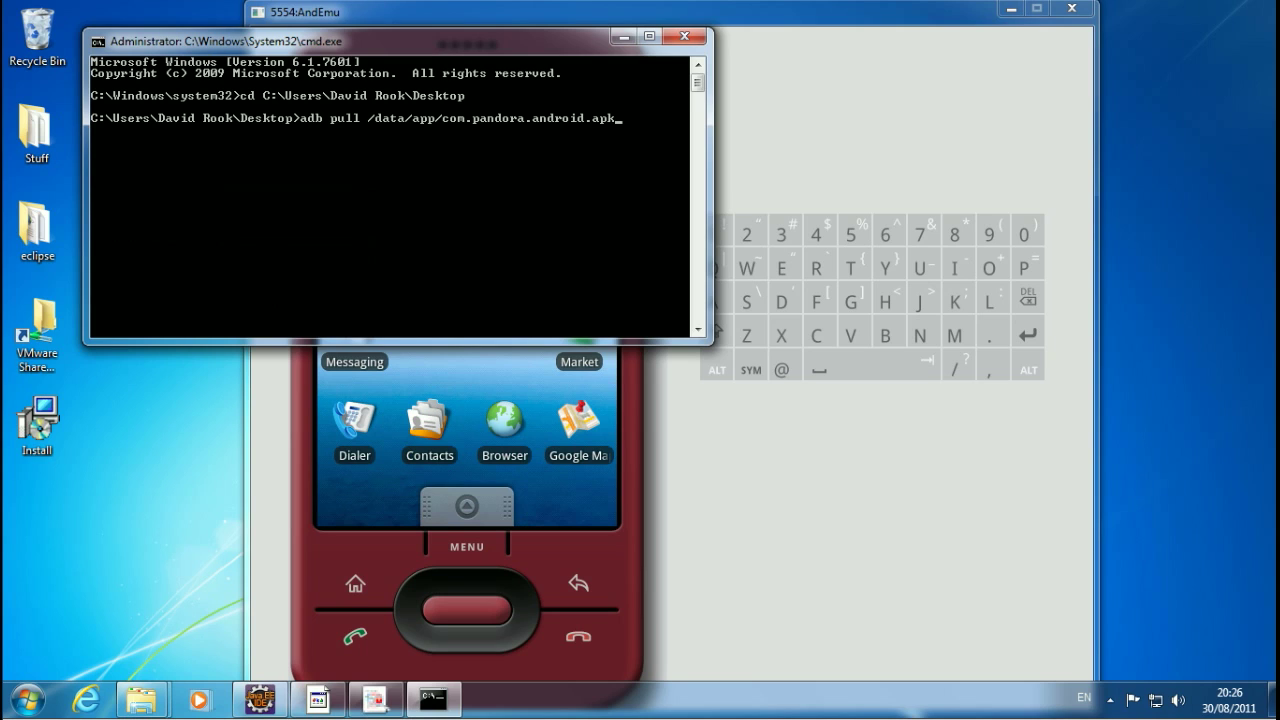
{"action": "key", "text": "Return"}
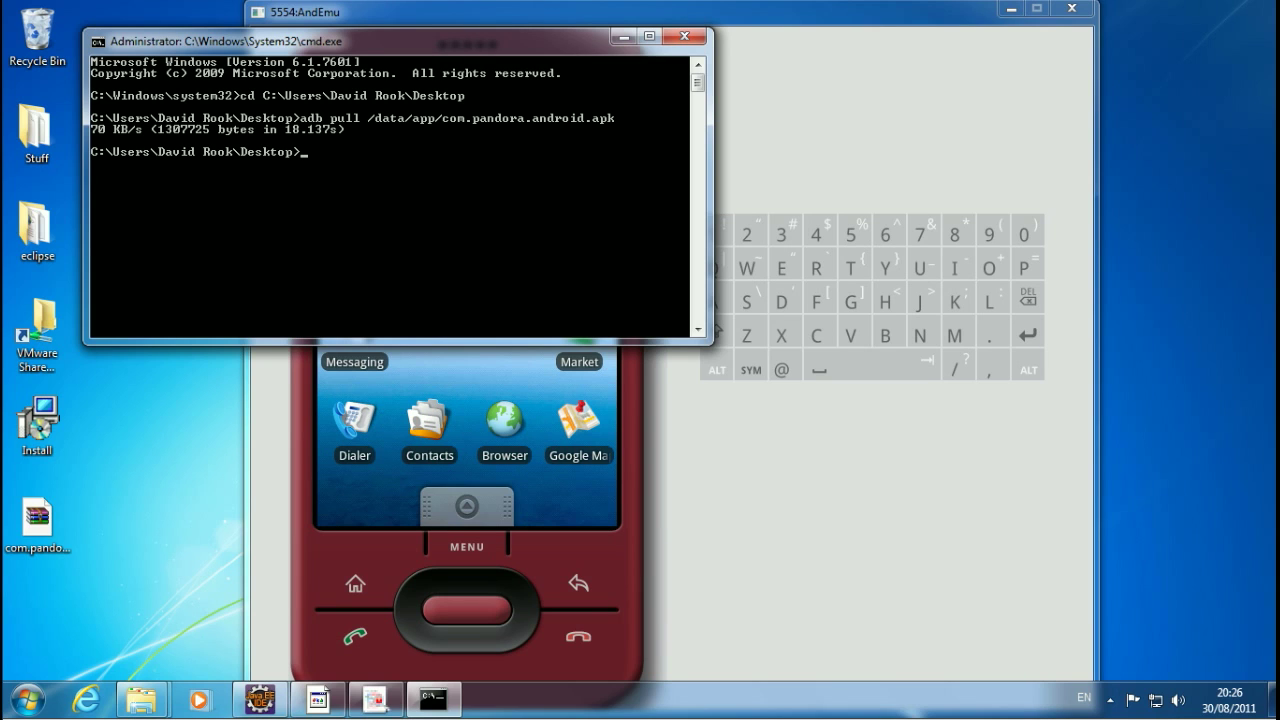
Step: Switch to Agnitio and load the Desktop folder as the files to scan for static analysis
{"action": "left_click", "coordinate": [375, 699]}
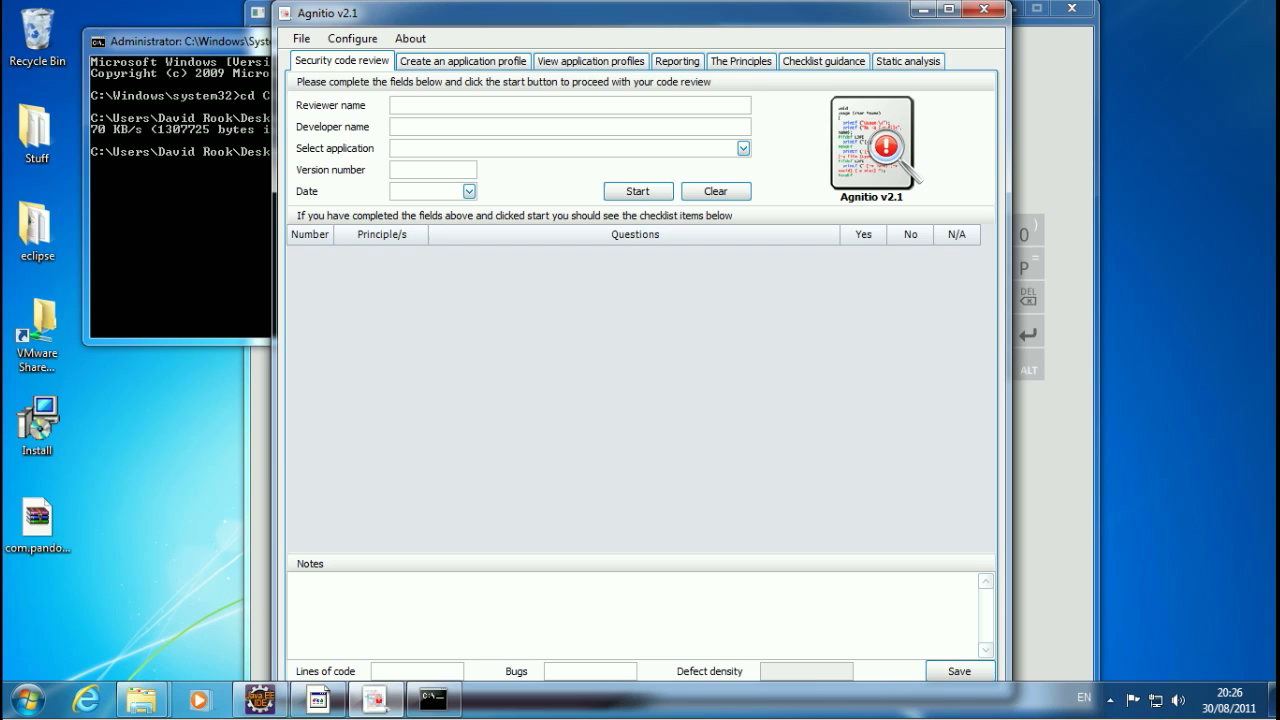
{"action": "left_click", "coordinate": [907, 61]}
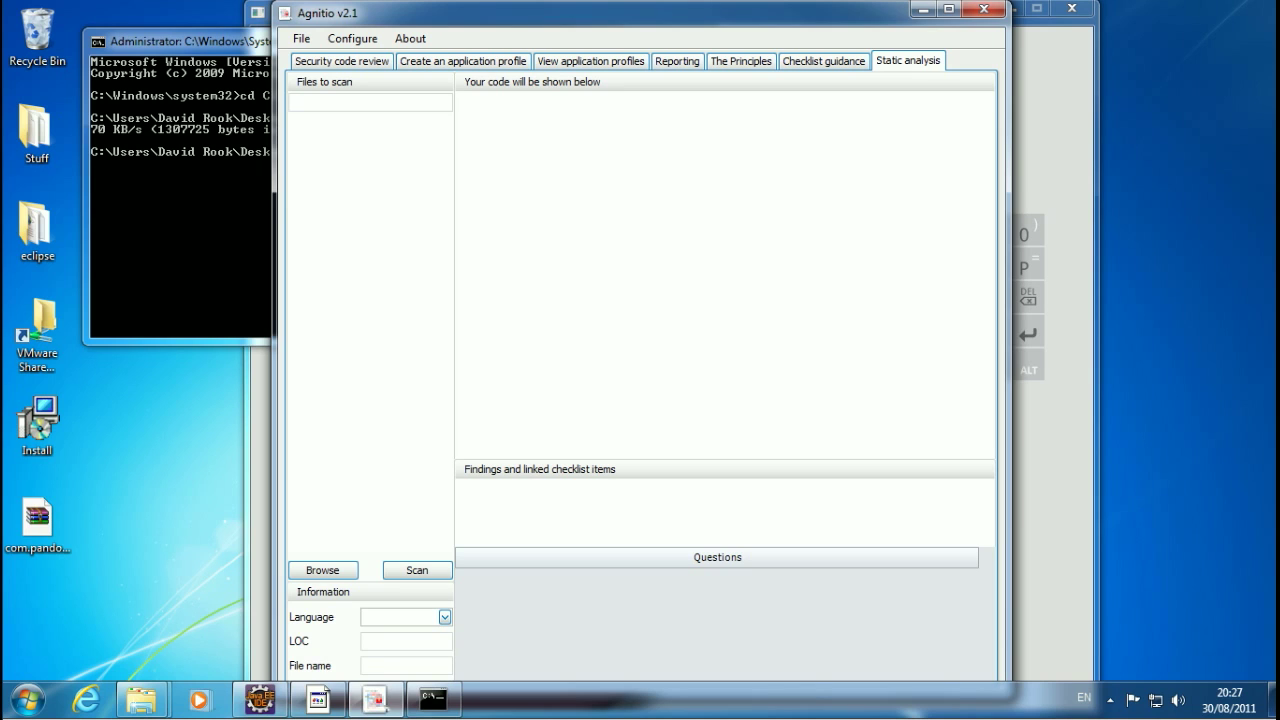
{"action": "left_click", "coordinate": [322, 570]}
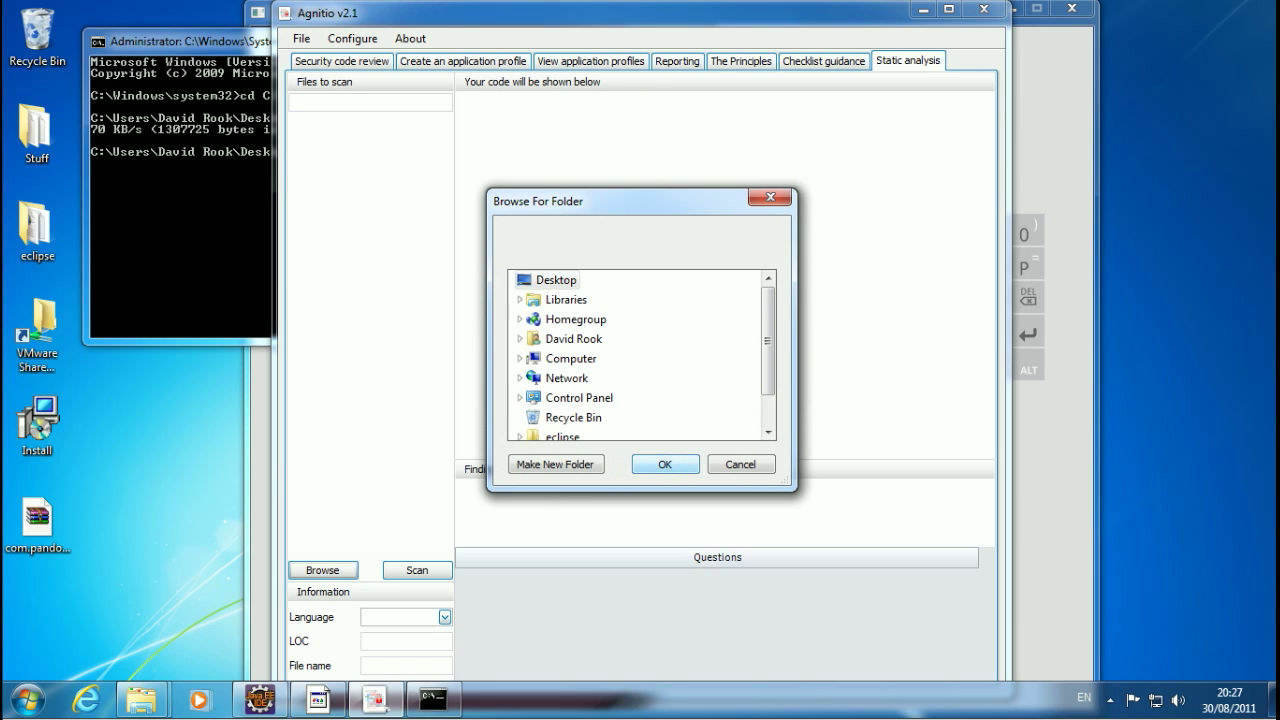
{"action": "key", "text": "Escape"}
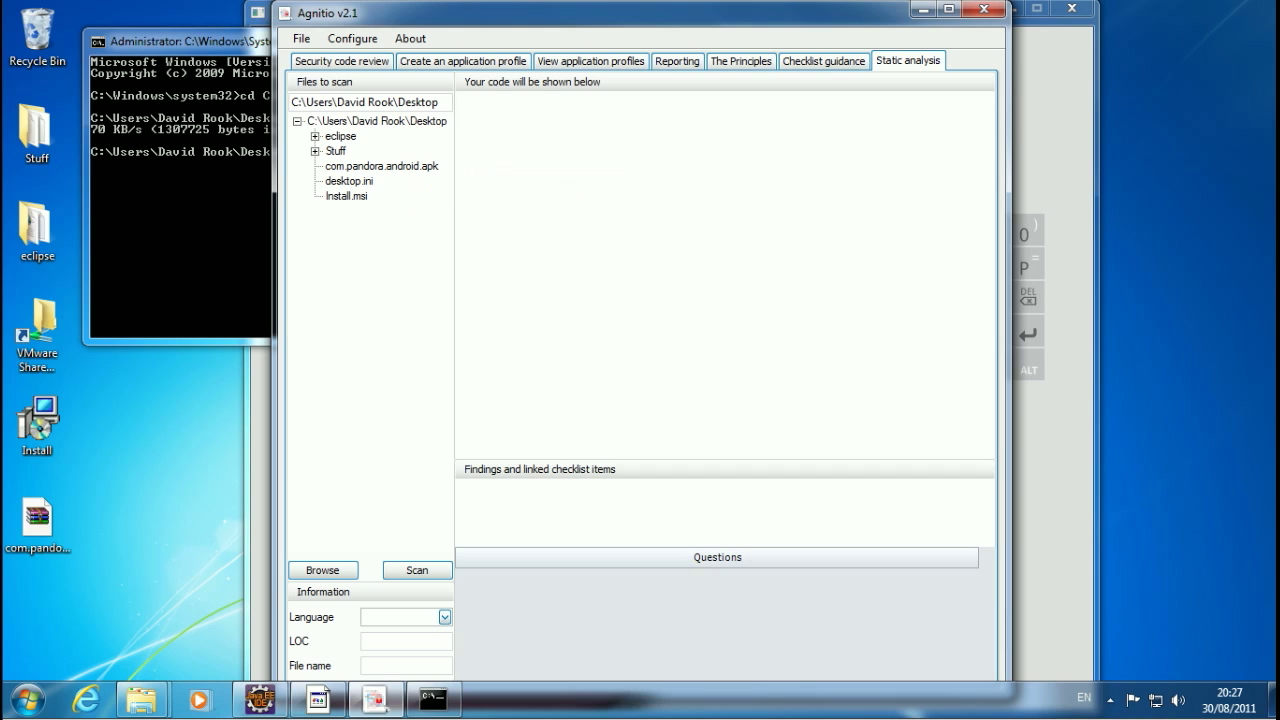
Step: Decompile com.pandora.android.apk from the loaded Desktop files
{"action": "left_click", "coordinate": [381, 167]}
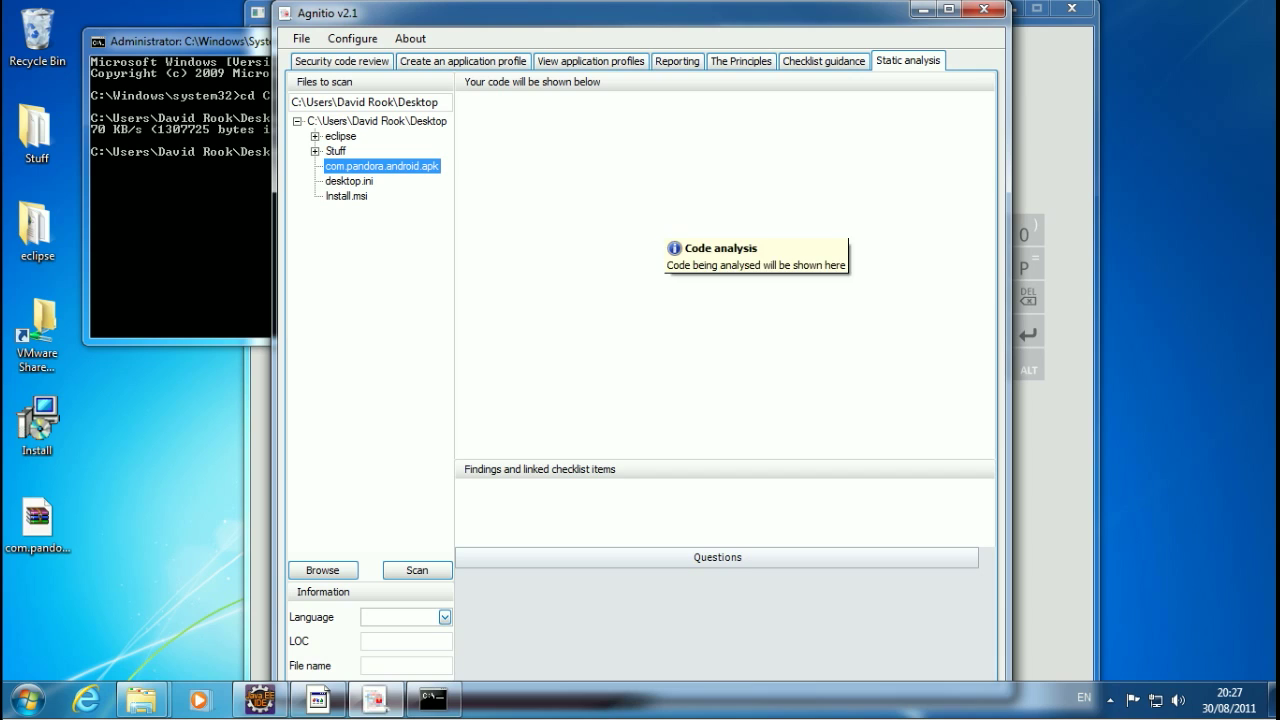
{"action": "left_click", "coordinate": [444, 617]}
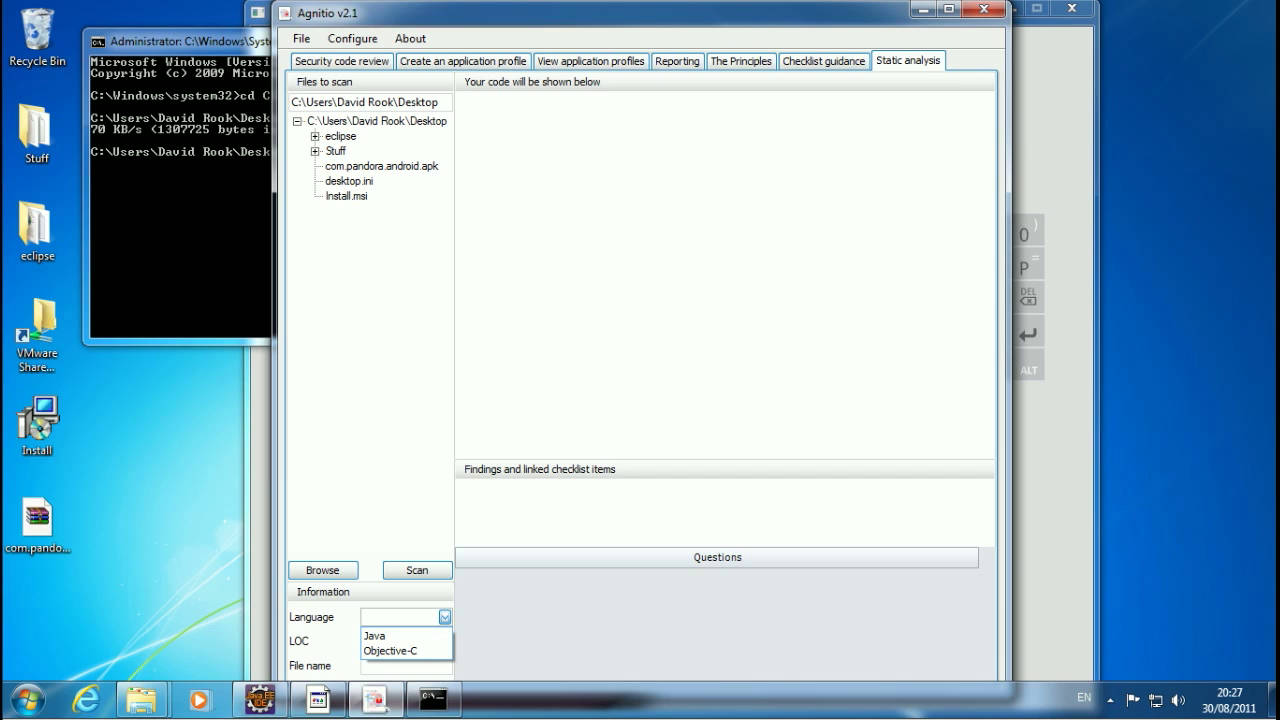
{"action": "left_click", "coordinate": [381, 166]}
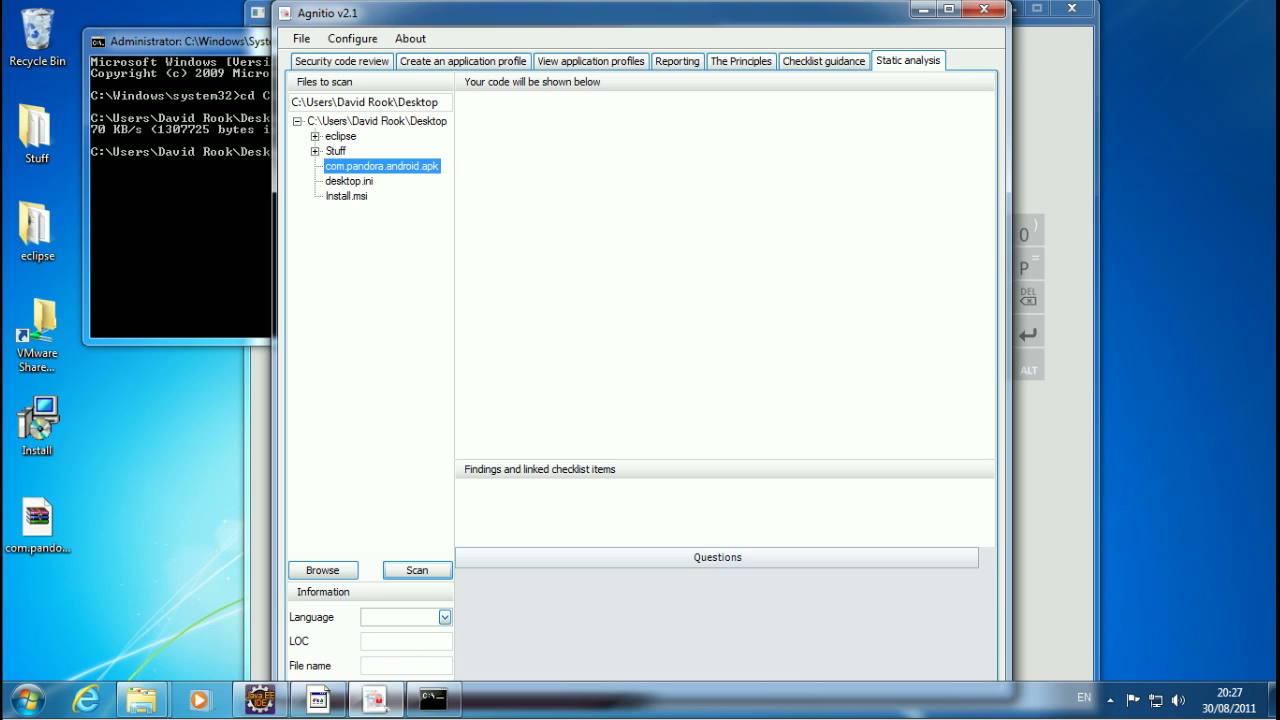
{"action": "double_click", "coordinate": [381, 166]}
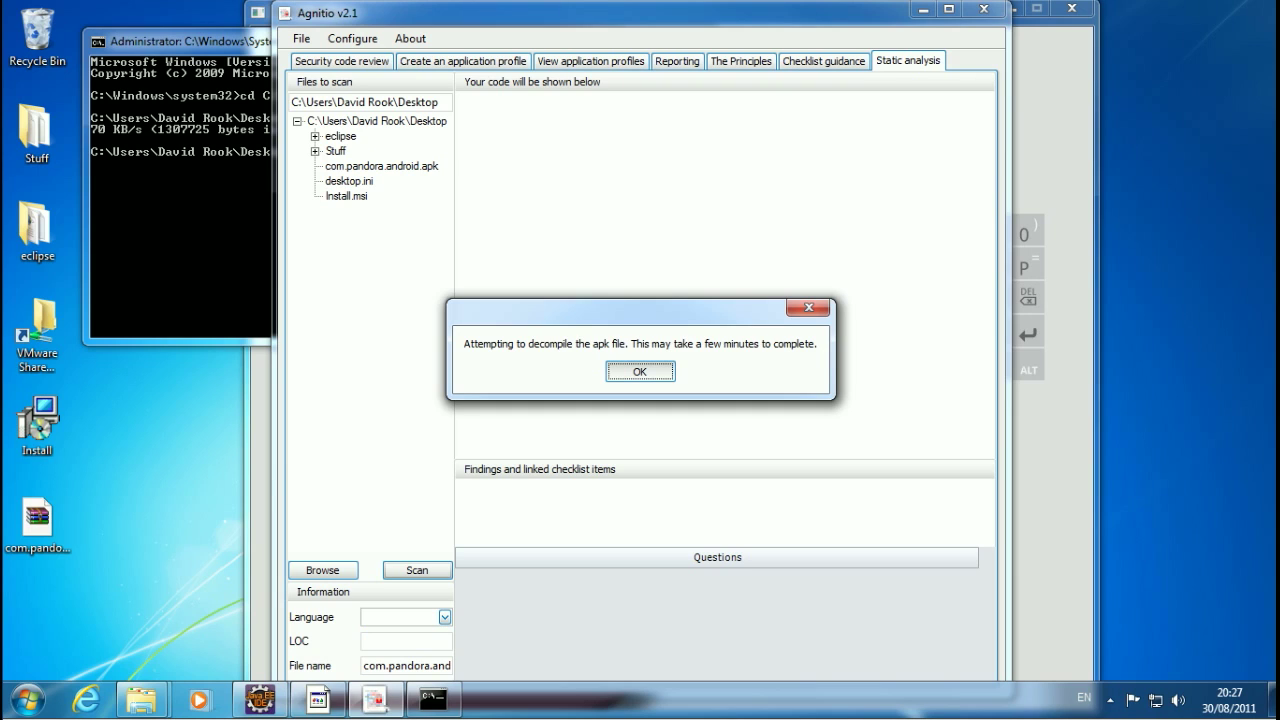
{"action": "key", "text": "Return"}
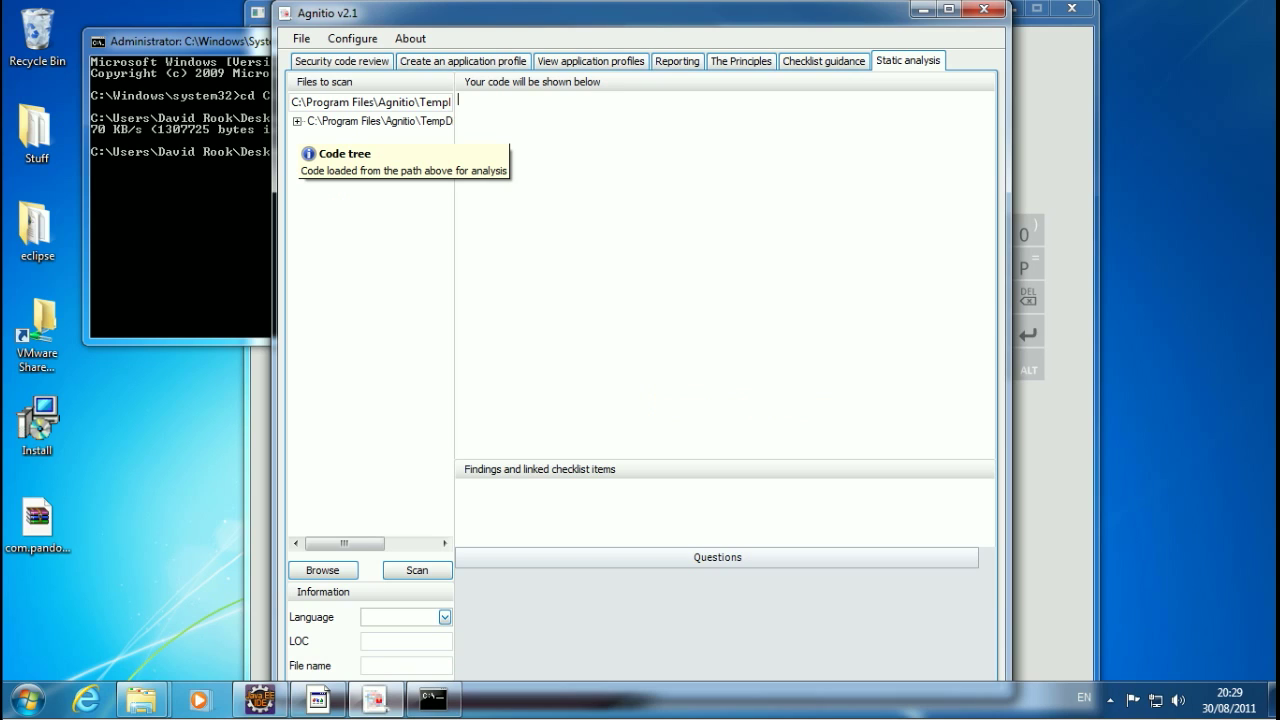
Step: Expand the com package in the decompiled Pandora code tree and view the source of Main$3.java
{"action": "left_click", "coordinate": [297, 121]}
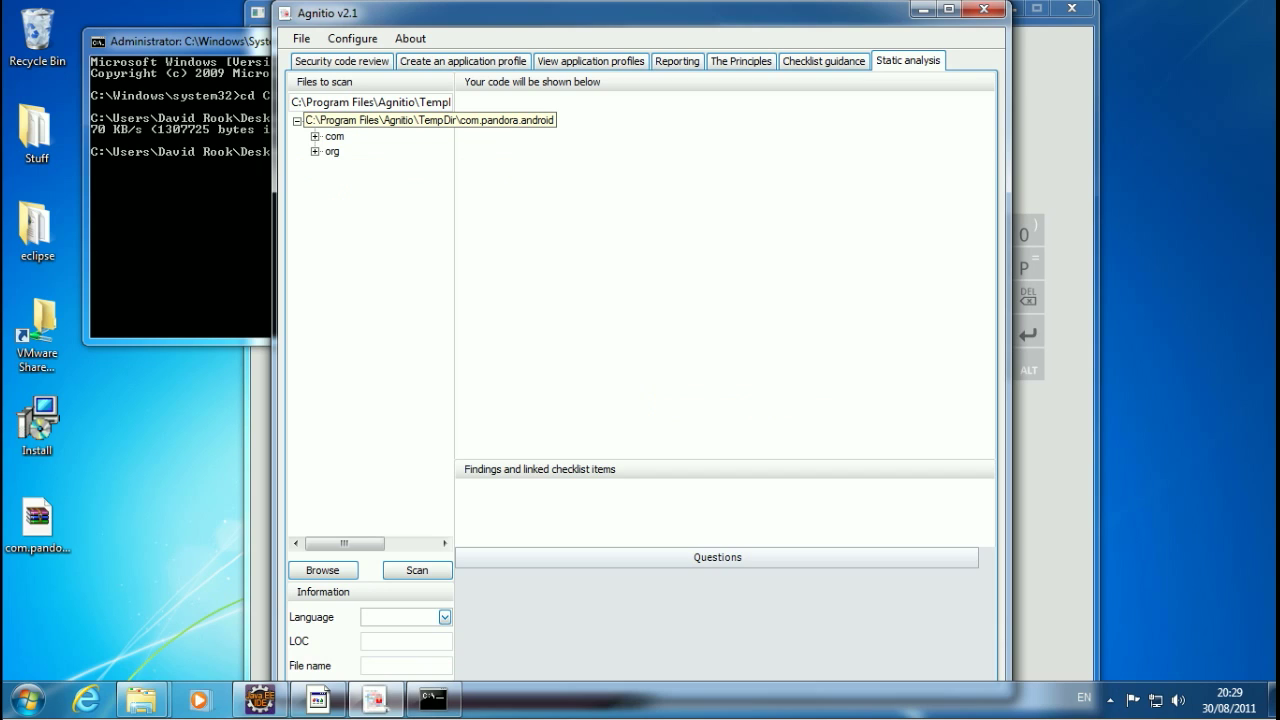
{"action": "left_click", "coordinate": [315, 136]}
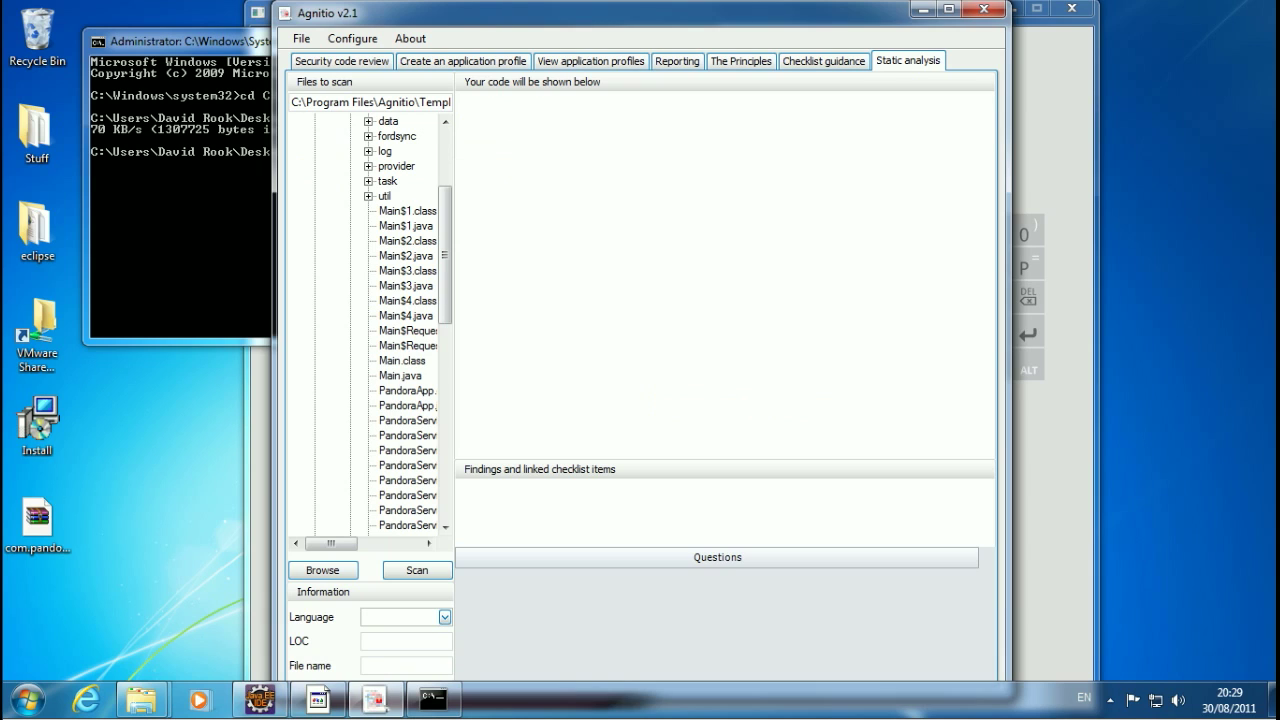
{"action": "left_click", "coordinate": [406, 226]}
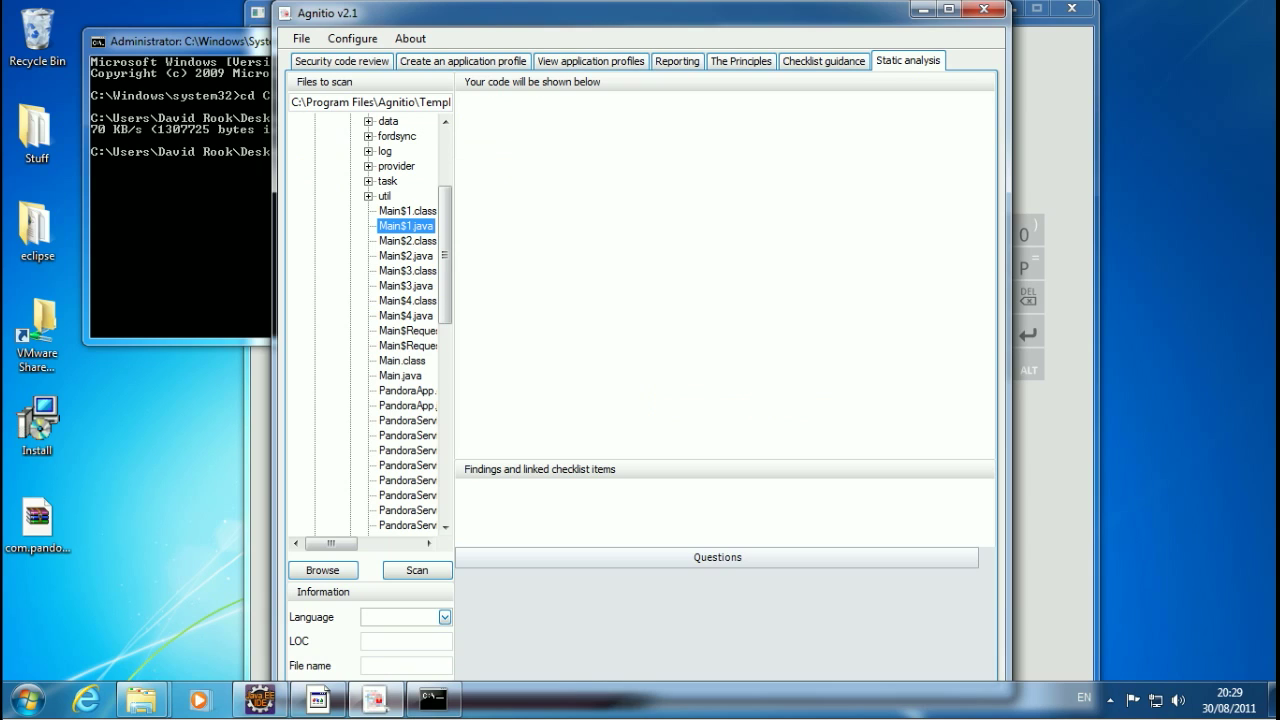
{"action": "left_click", "coordinate": [406, 286]}
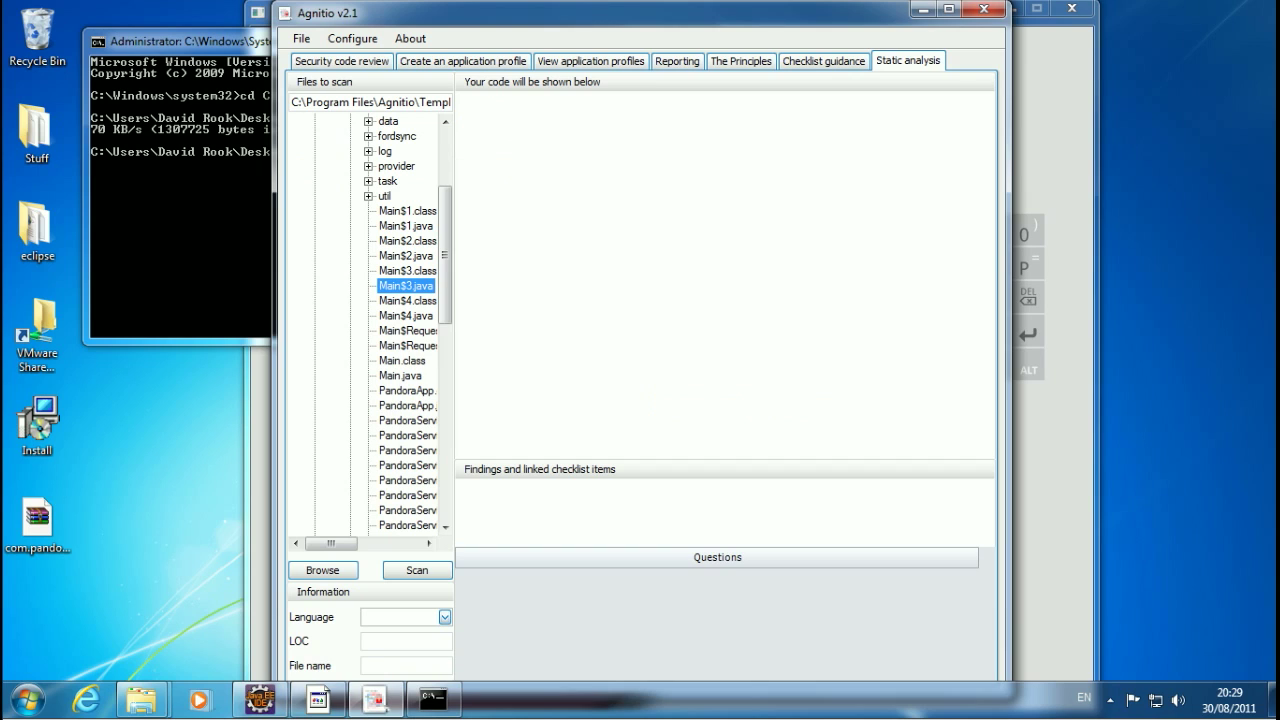
{"action": "double_click", "coordinate": [415, 285]}
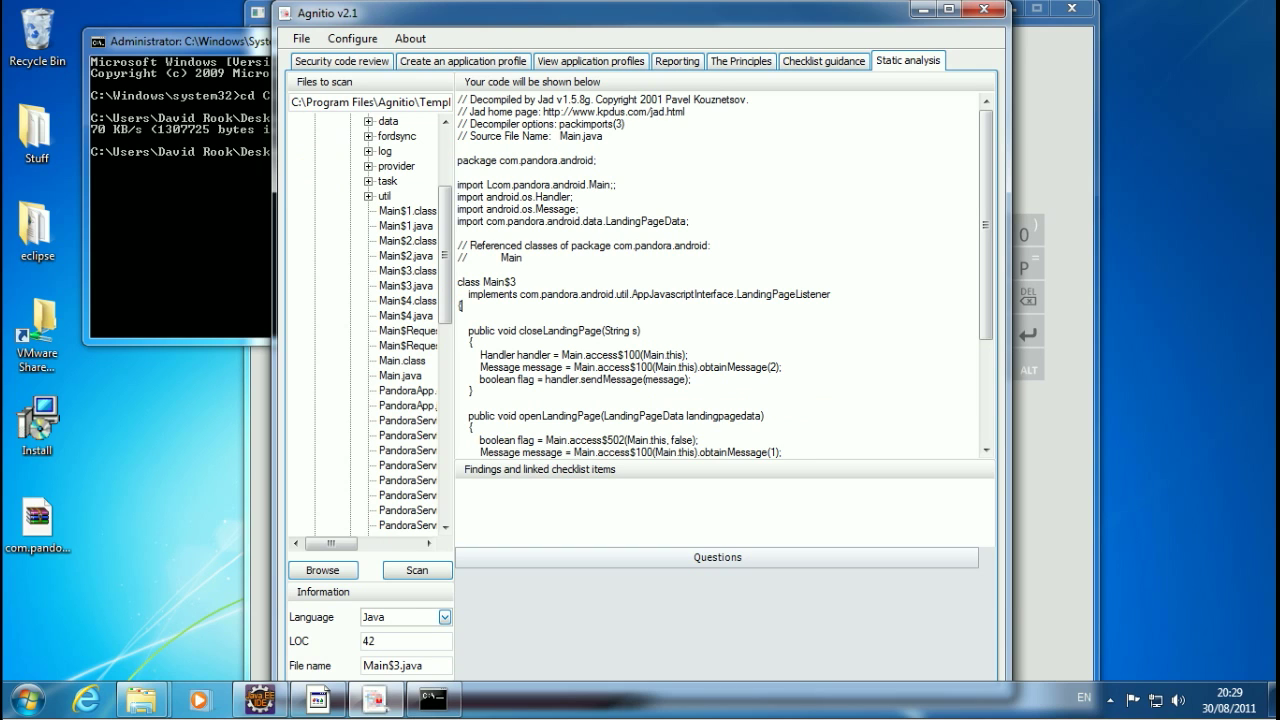
{"action": "scroll", "coordinate": [718, 275], "scroll_direction": "down", "scroll_amount": 5}
Step: Open Main$2.java and review the guidance for the highlighted loadUrl call, selecting its linked checklist question about input parameter validation
{"action": "left_click", "coordinate": [406, 256]}
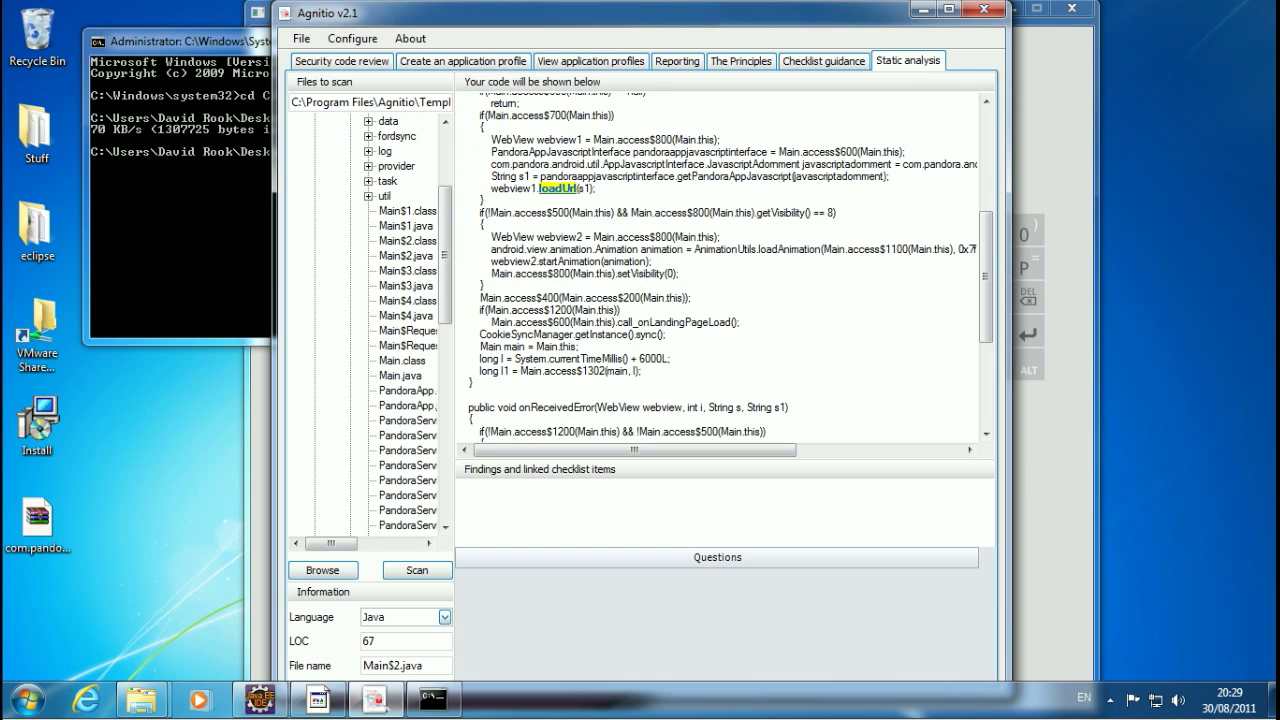
{"action": "scroll", "coordinate": [720, 265], "scroll_direction": "up", "scroll_amount": 5}
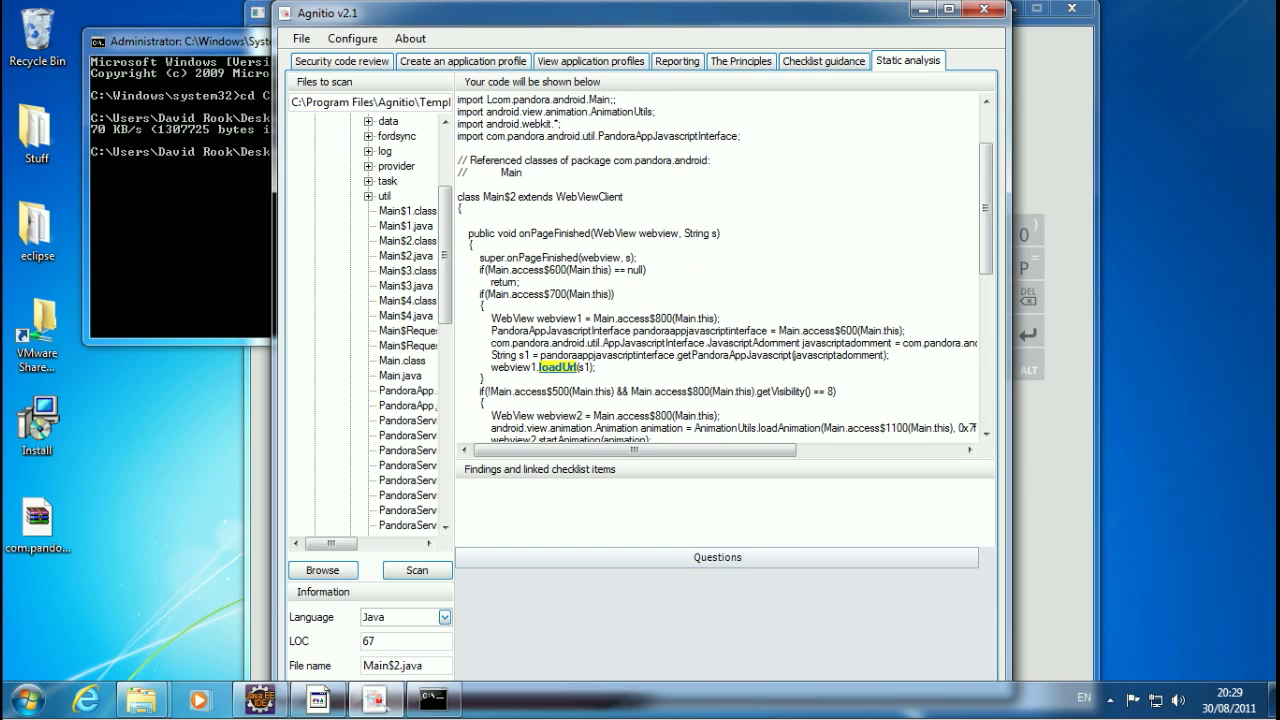
{"action": "left_click", "coordinate": [558, 368]}
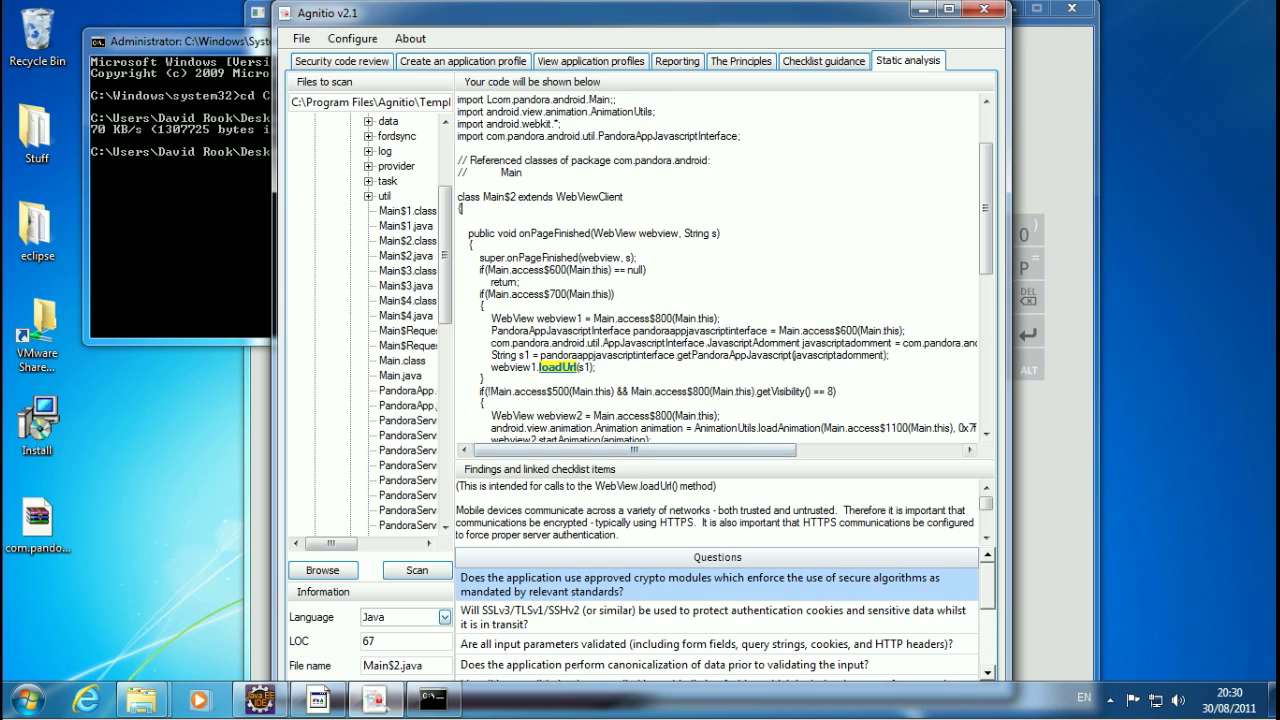
{"action": "scroll", "coordinate": [717, 512], "scroll_direction": "down", "scroll_amount": 4}
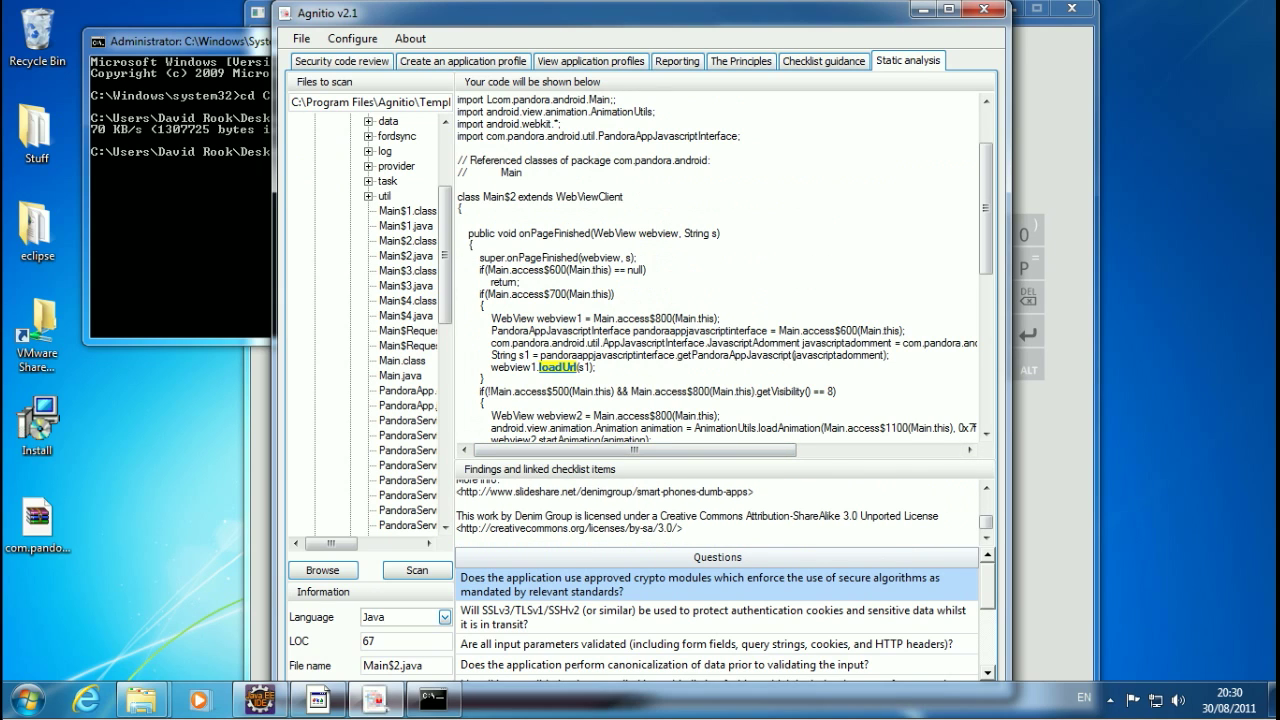
{"action": "scroll", "coordinate": [661, 510], "scroll_direction": "up", "scroll_amount": 5}
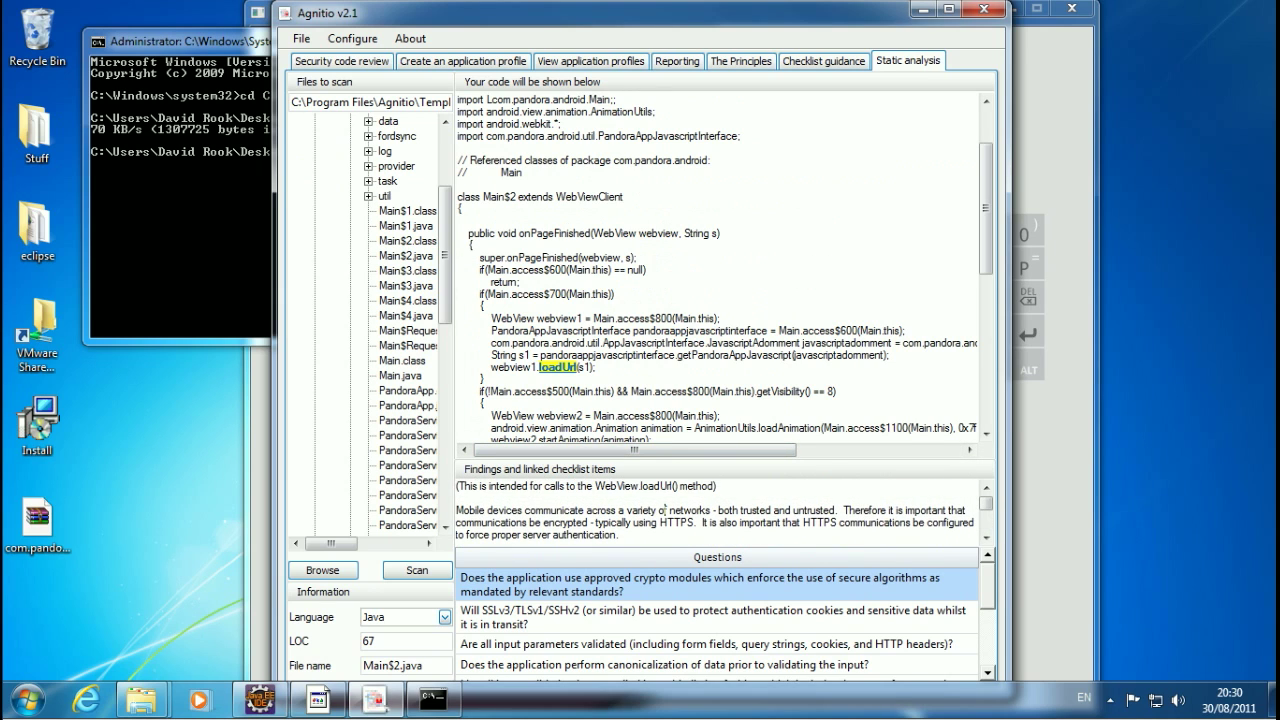
{"action": "left_click", "coordinate": [717, 617]}
{"action": "left_click", "coordinate": [717, 644]}
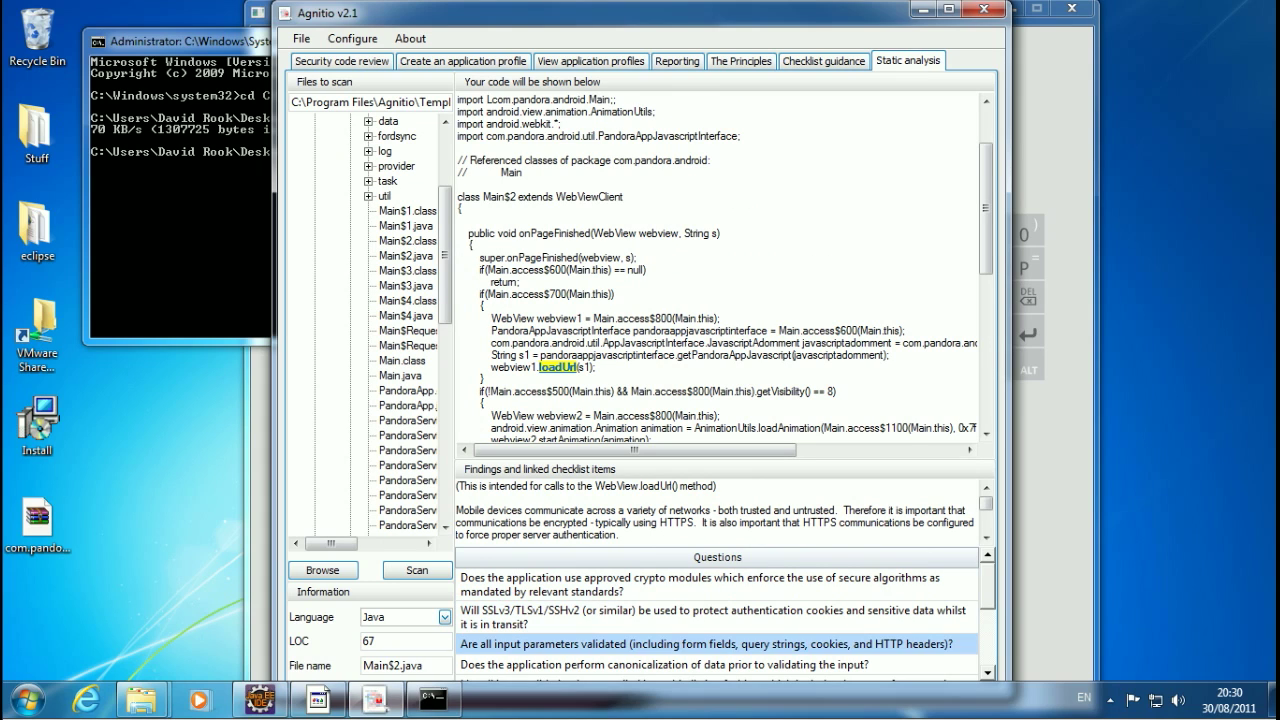